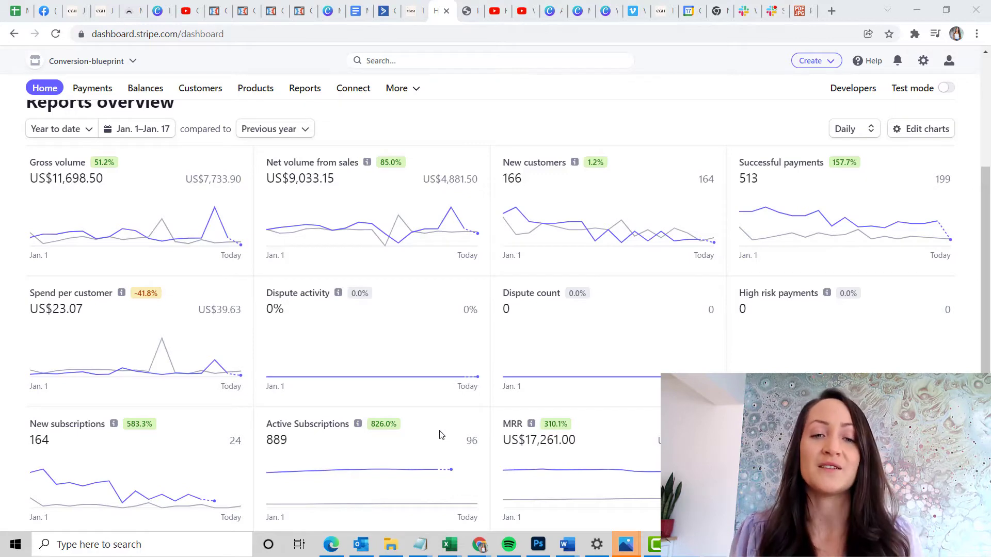
- Start adding a new product to the product catalogue
scroll(442, 435, up, 2)
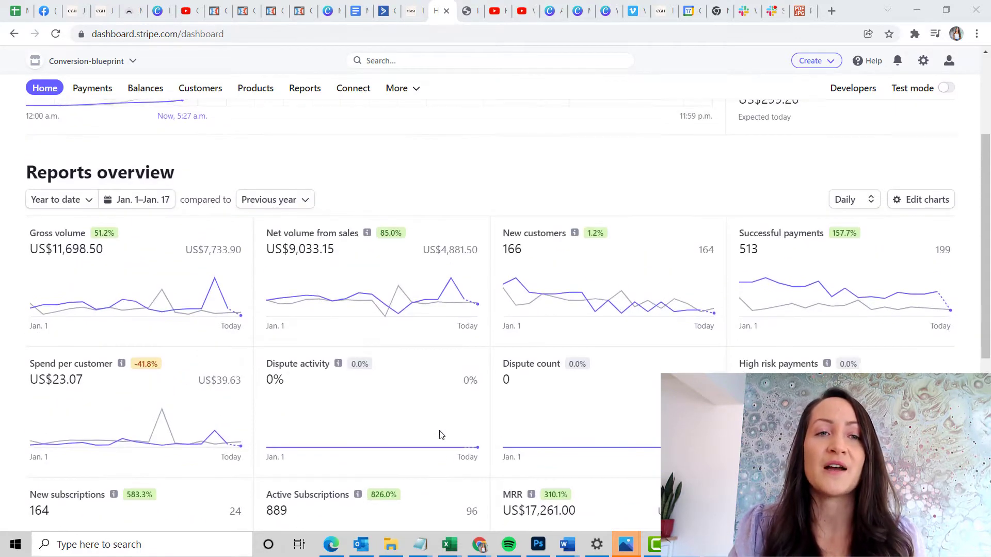
click(263, 90)
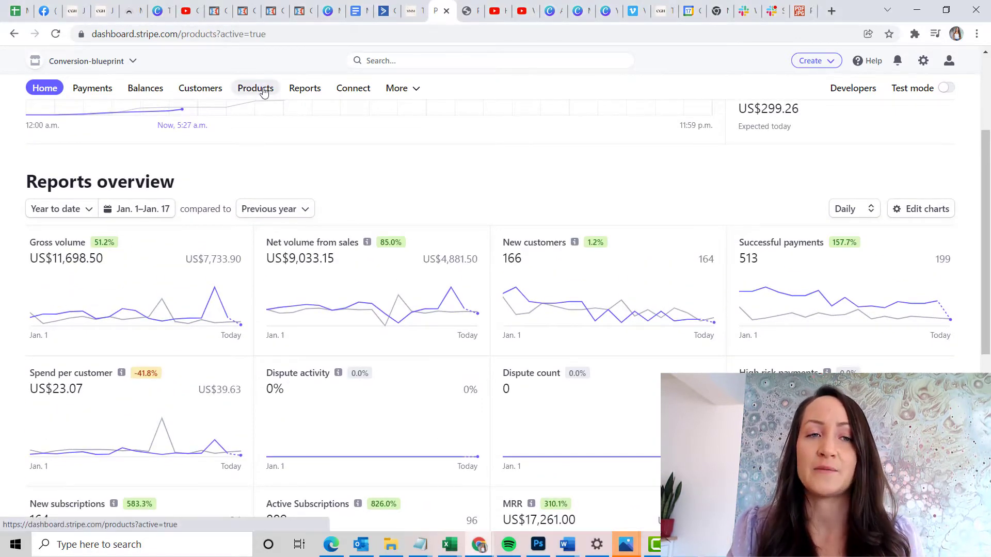
click(920, 246)
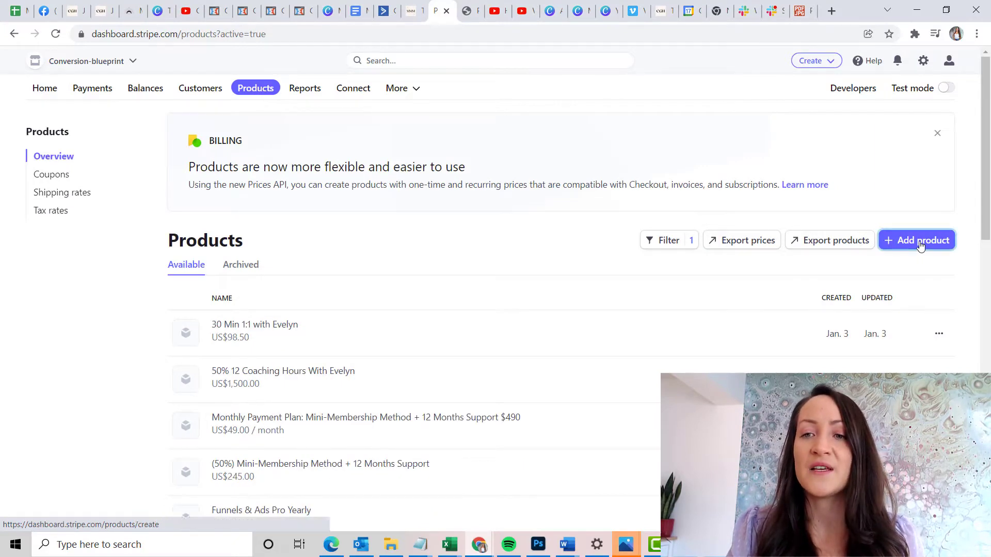
- Name the new product "My Membership Name"
click(479, 220)
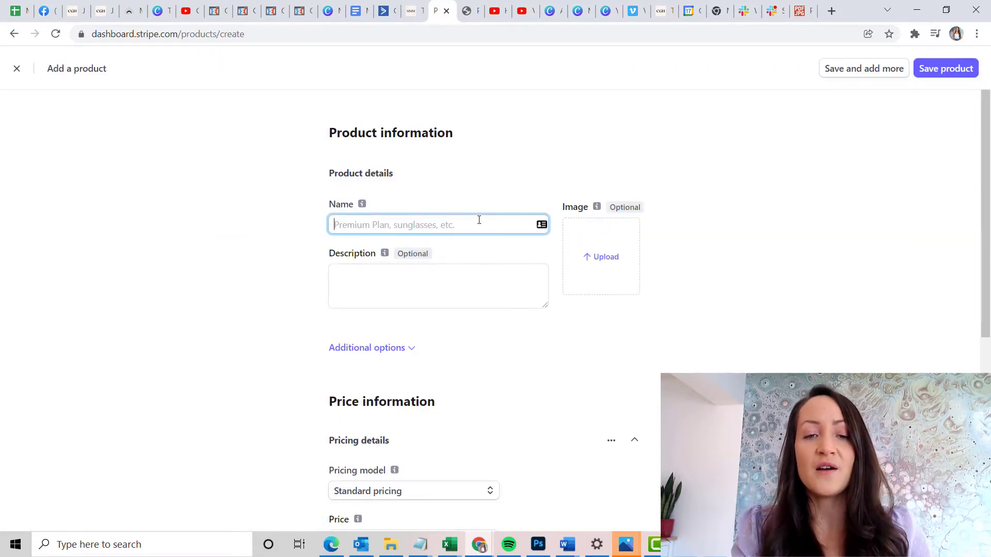
text(My)
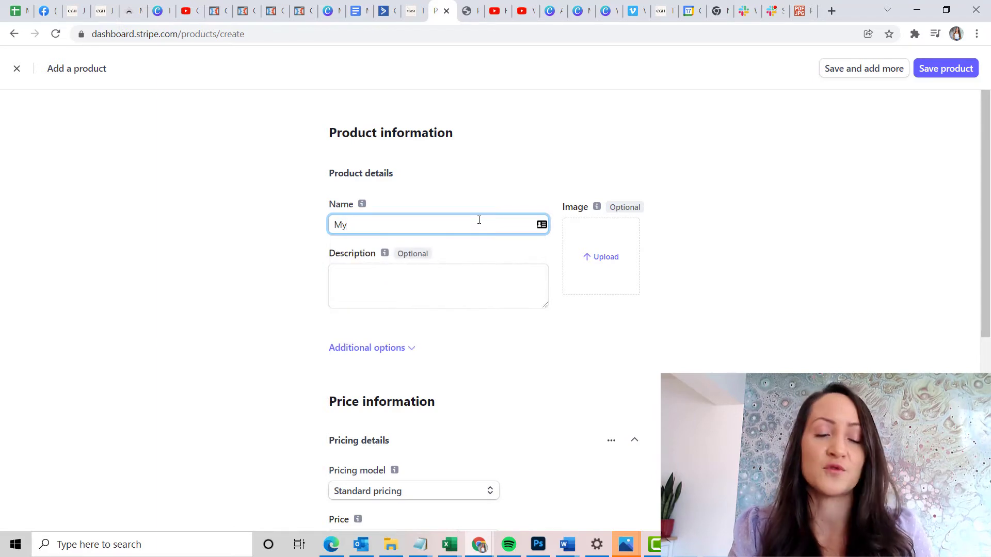
text( Membersship Name)
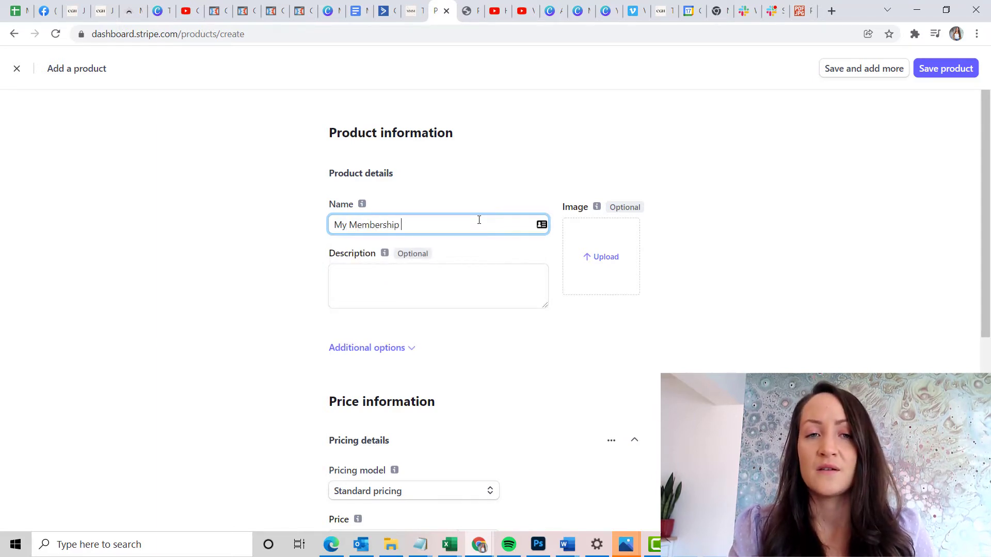
scroll(479, 220, down, 2)
click(479, 219)
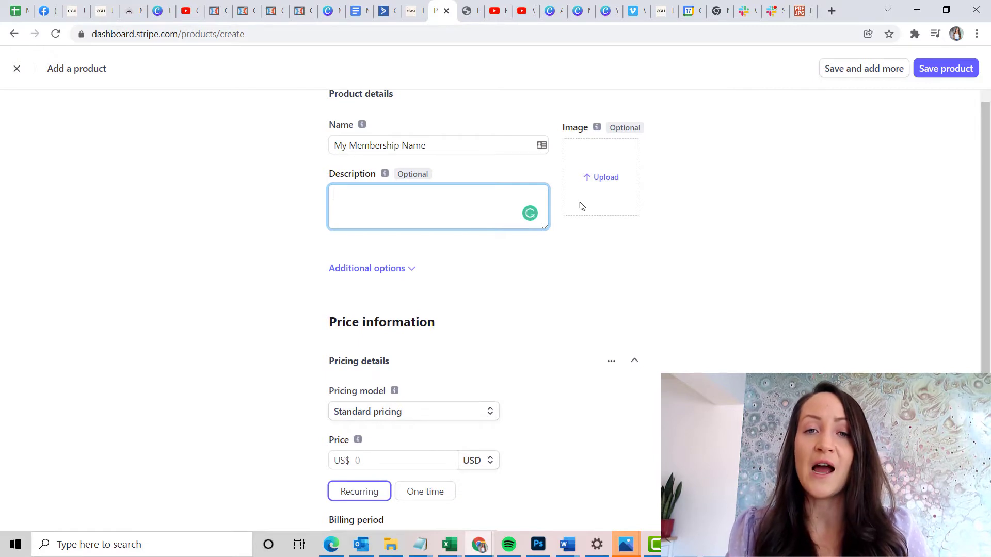
- Keep the standard pricing model and set the product's price to US$49.00
scroll(671, 219, down, 2)
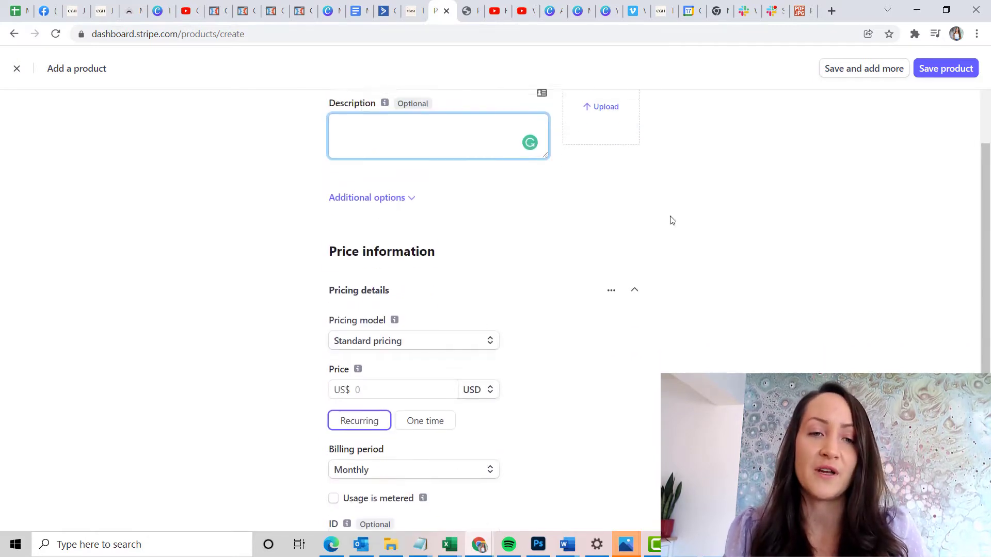
scroll(503, 226, down, 2)
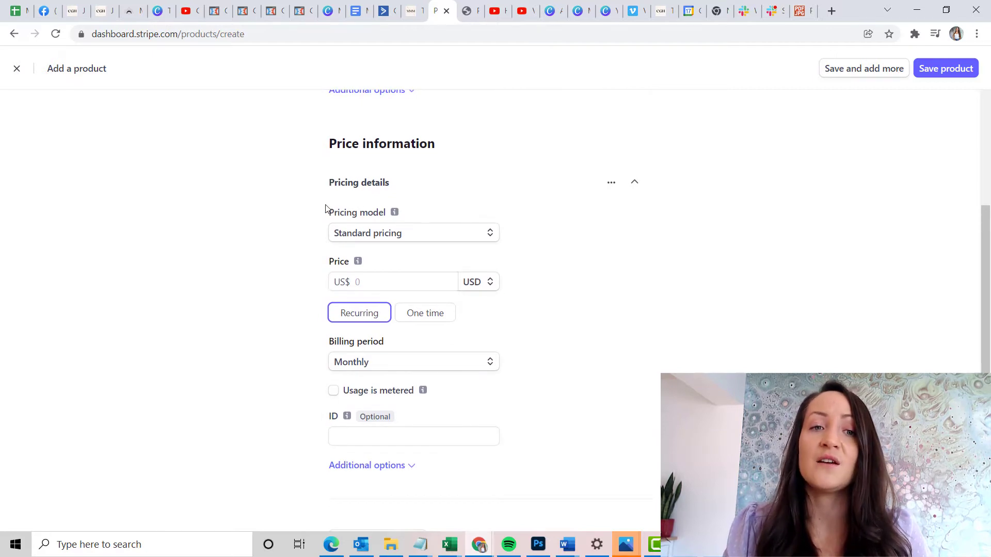
click(471, 240)
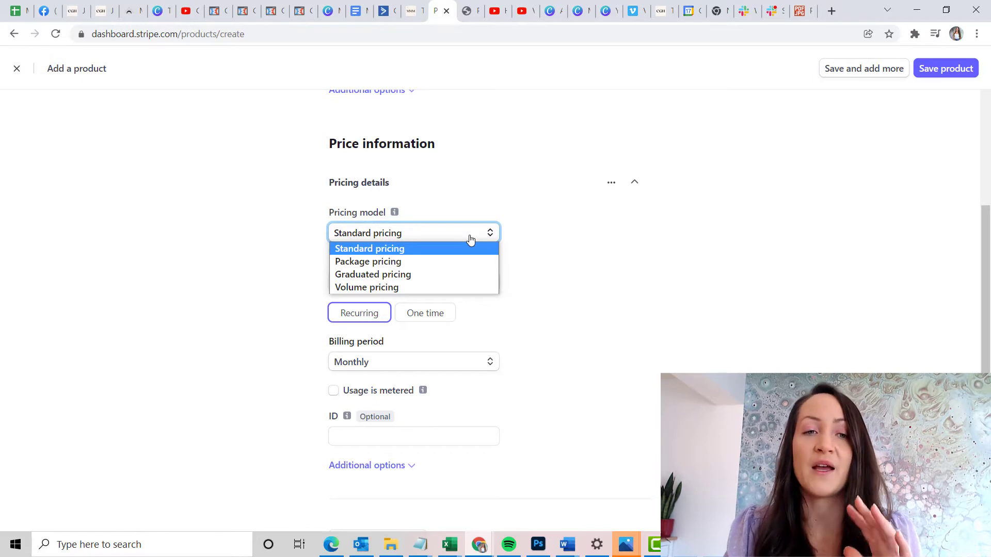
click(546, 228)
click(412, 281)
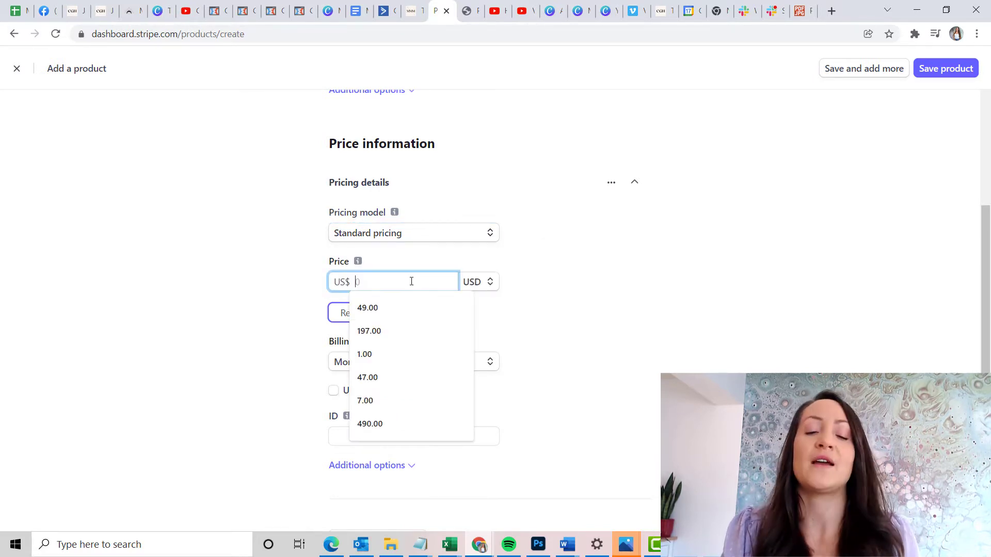
key(Down)
key(Return)
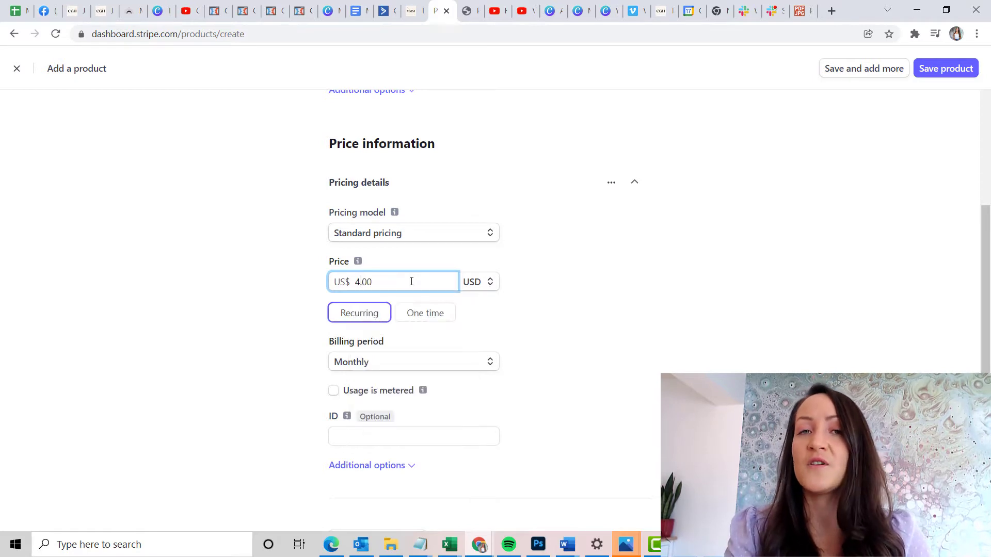
click(624, 281)
scroll(537, 279, down, 1)
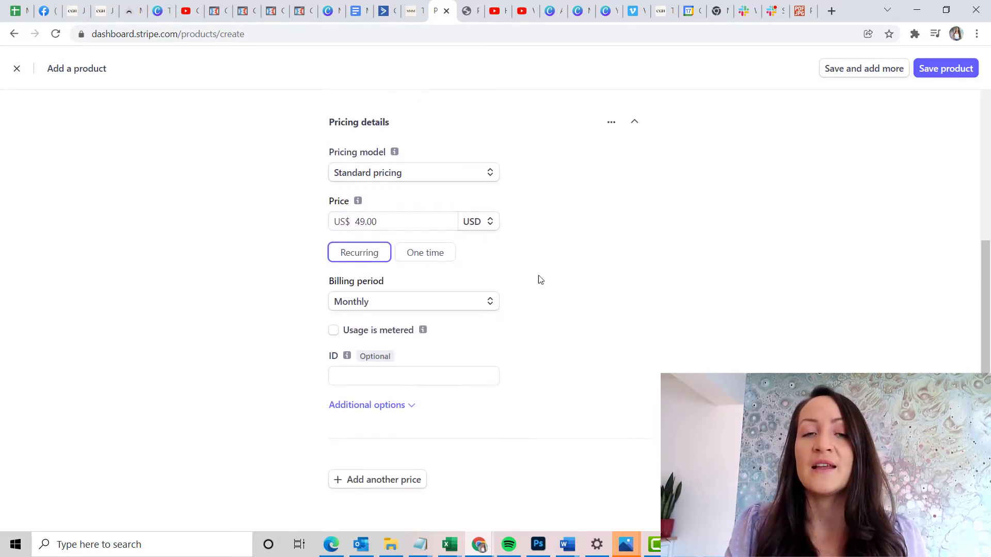
- Switch the price type to one time and back to recurring, and look at the available billing periods
click(427, 264)
click(358, 331)
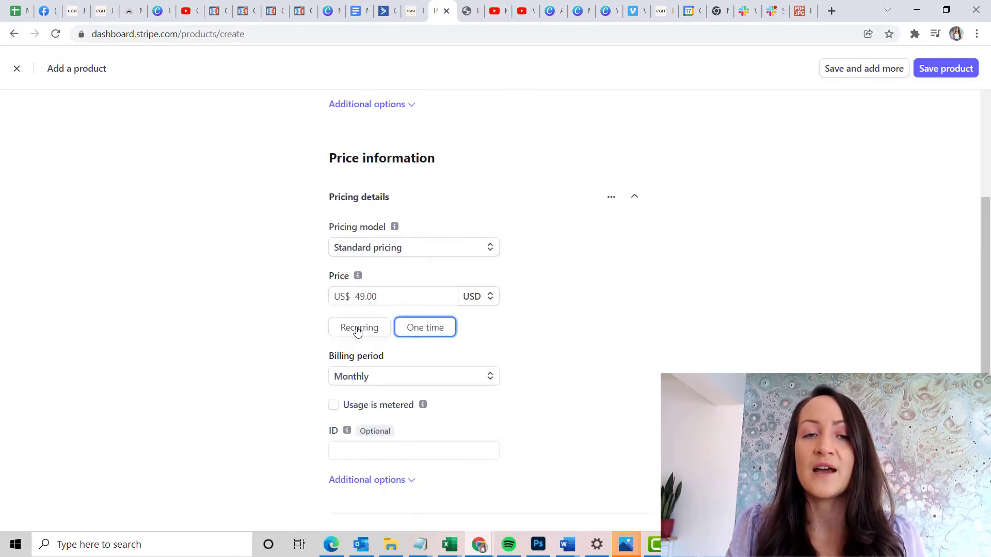
scroll(357, 330, down, 1)
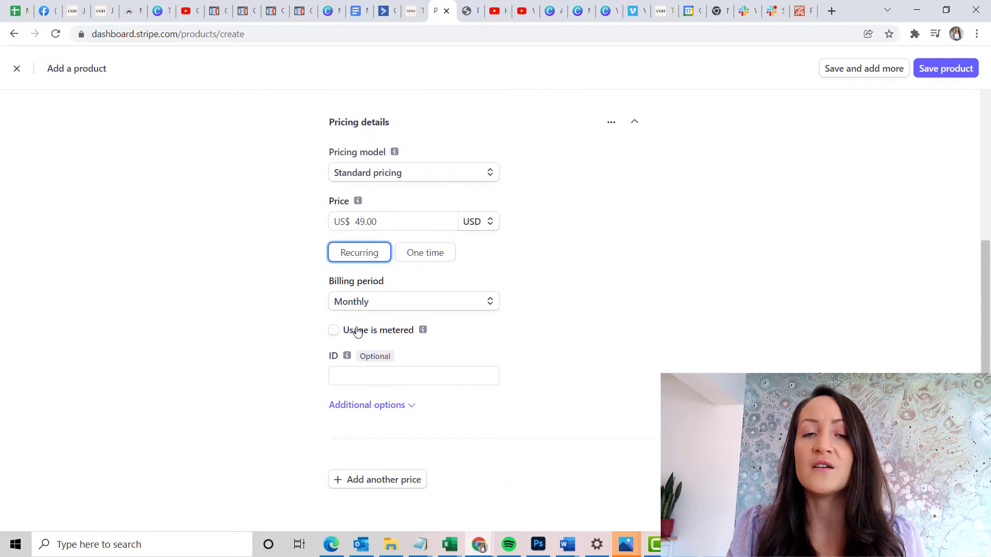
click(487, 305)
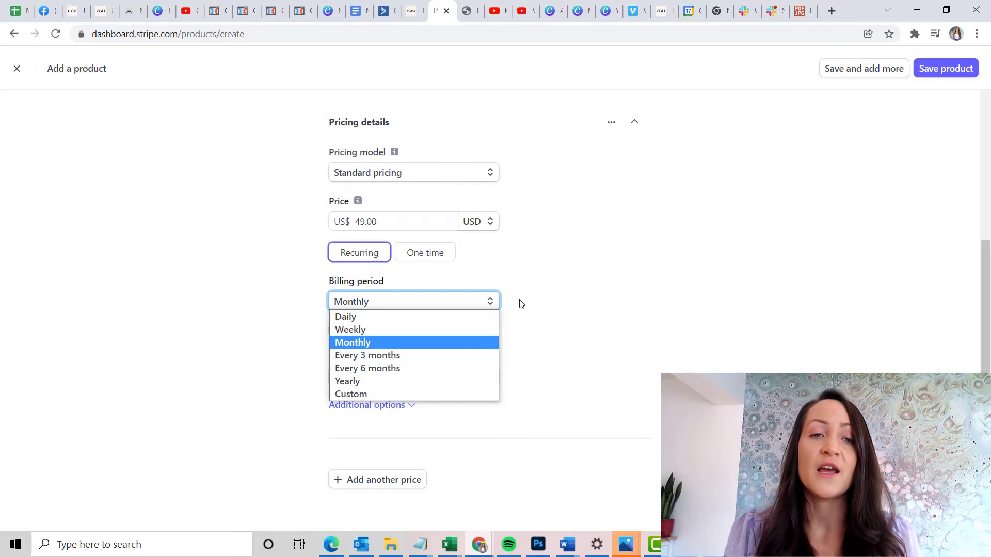
- Set the recurring price to US$490.00 with a yearly billing period
click(367, 223)
text(490.00)
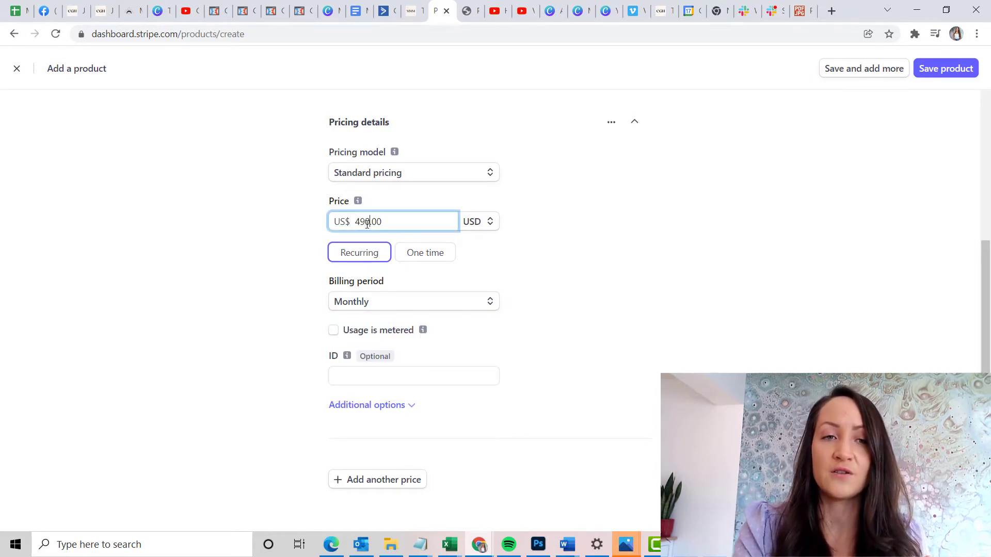
click(630, 298)
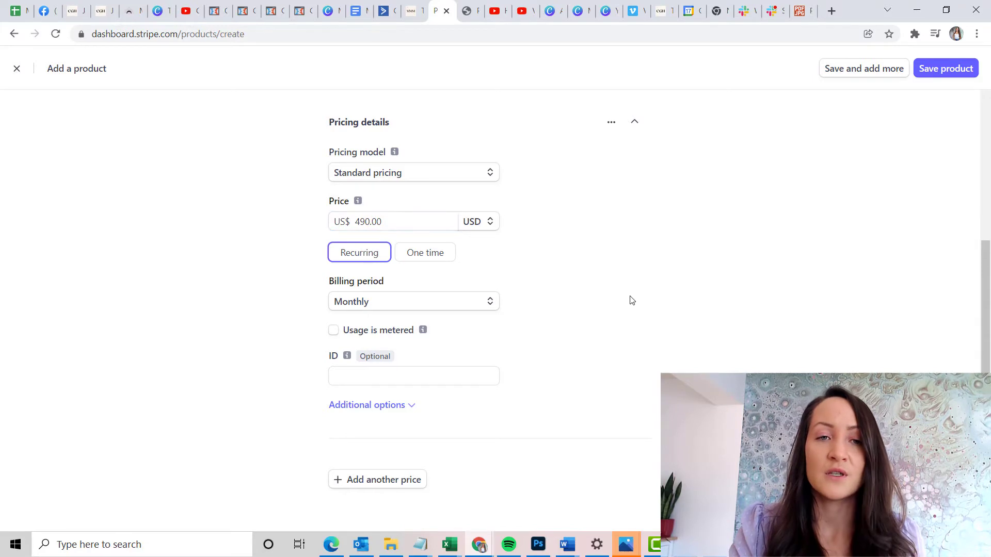
click(458, 304)
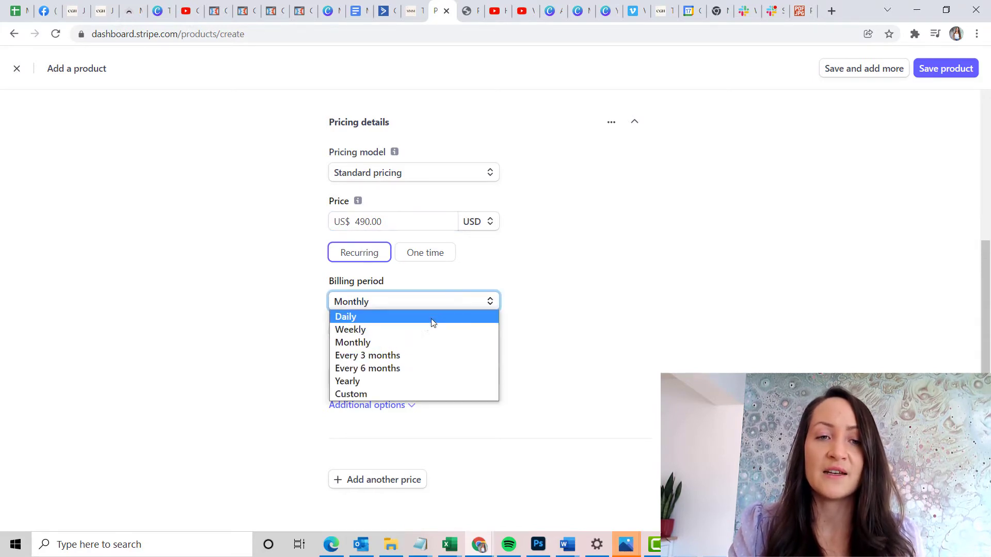
click(370, 381)
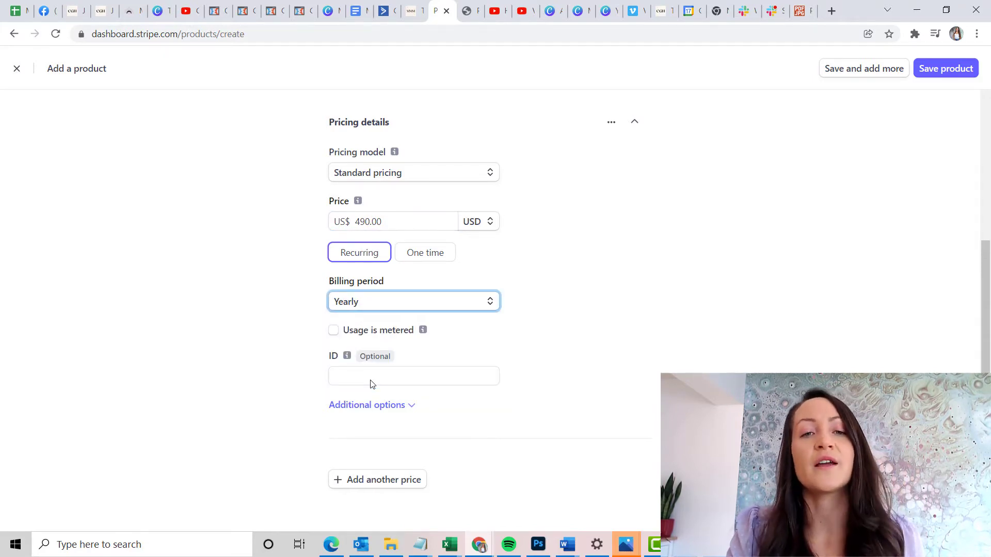
- Set the recurring price to US$49.00 with a monthly billing period and save the product
click(392, 223)
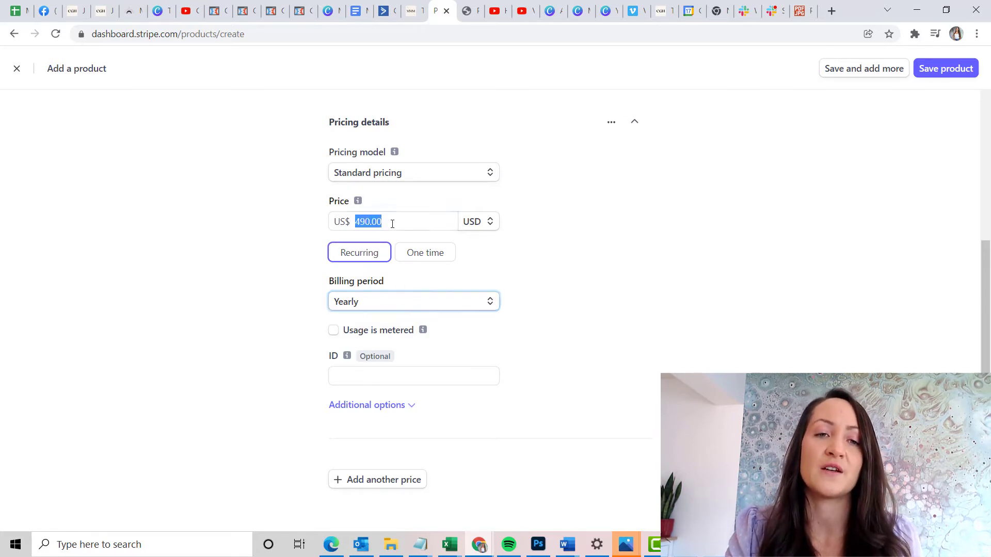
text(49.00)
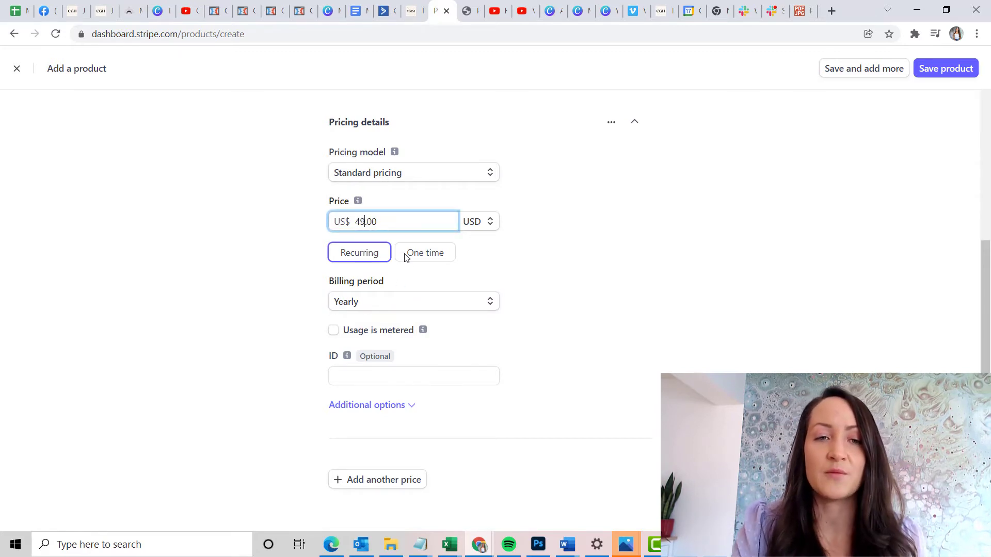
click(437, 307)
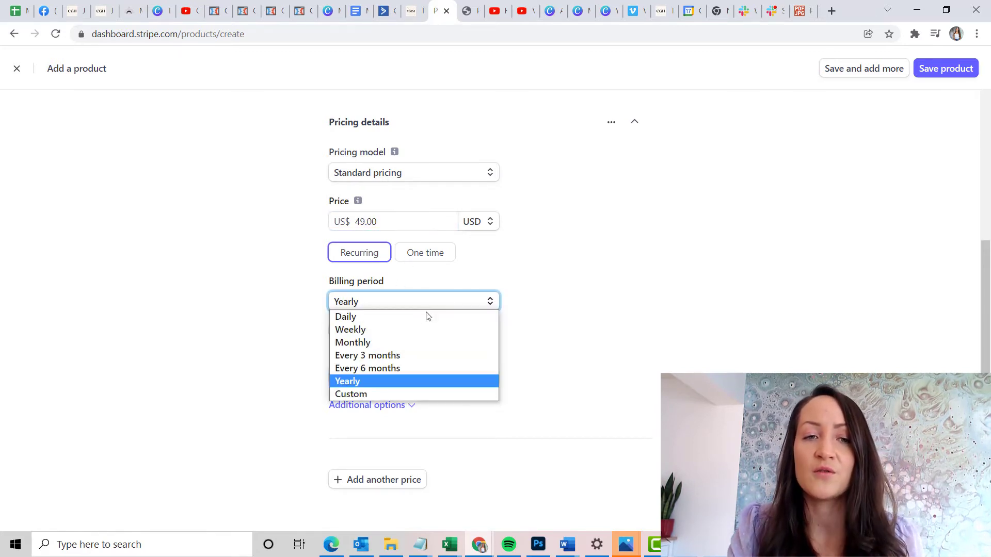
click(395, 343)
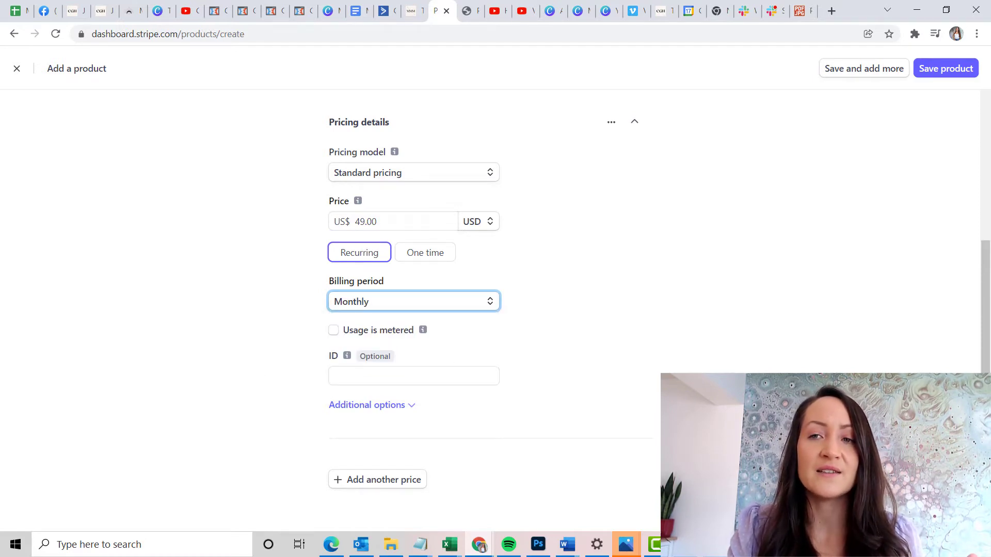
scroll(949, 200, up, 6)
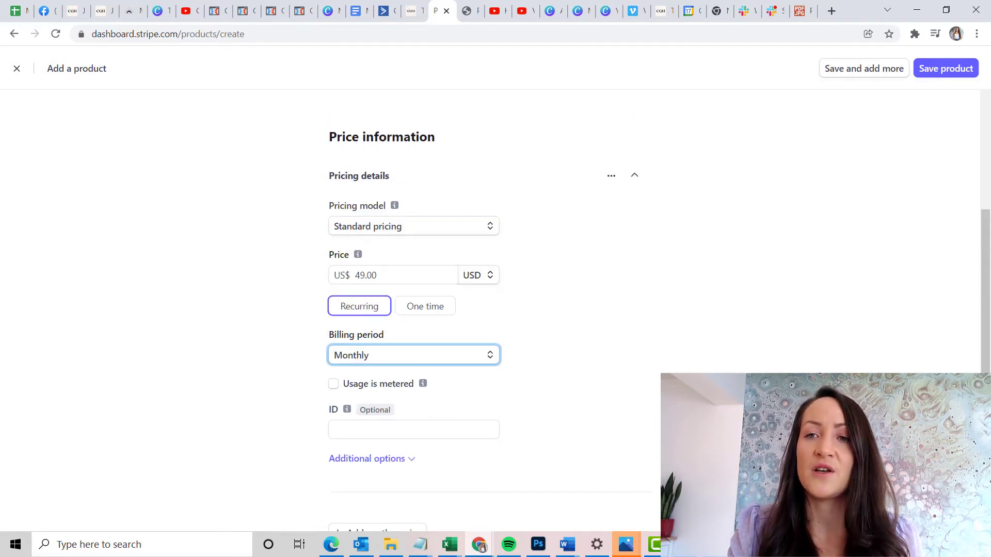
click(952, 74)
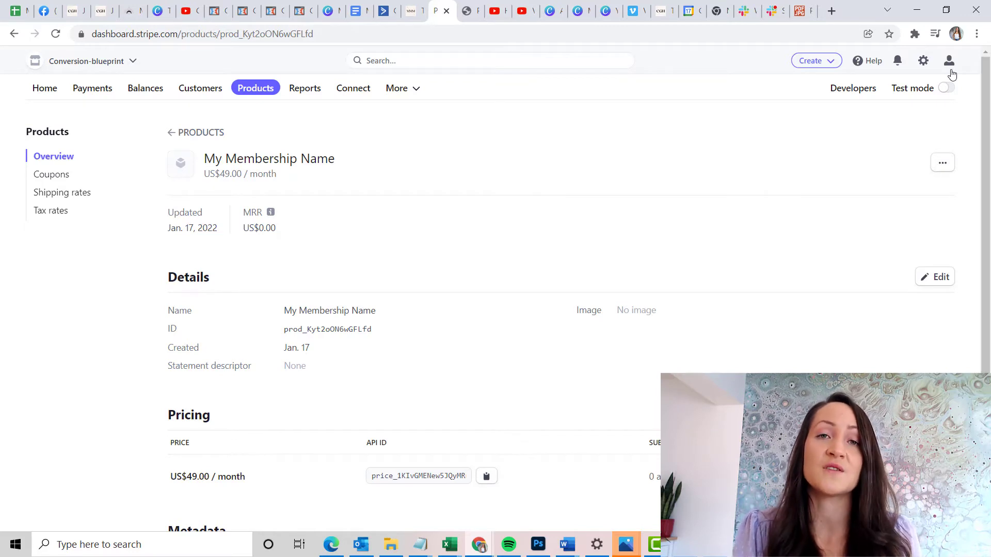
- Start a payment link for the membership's US$49.00 monthly price and preview its confirmation page and payment page
scroll(952, 75, down, 1)
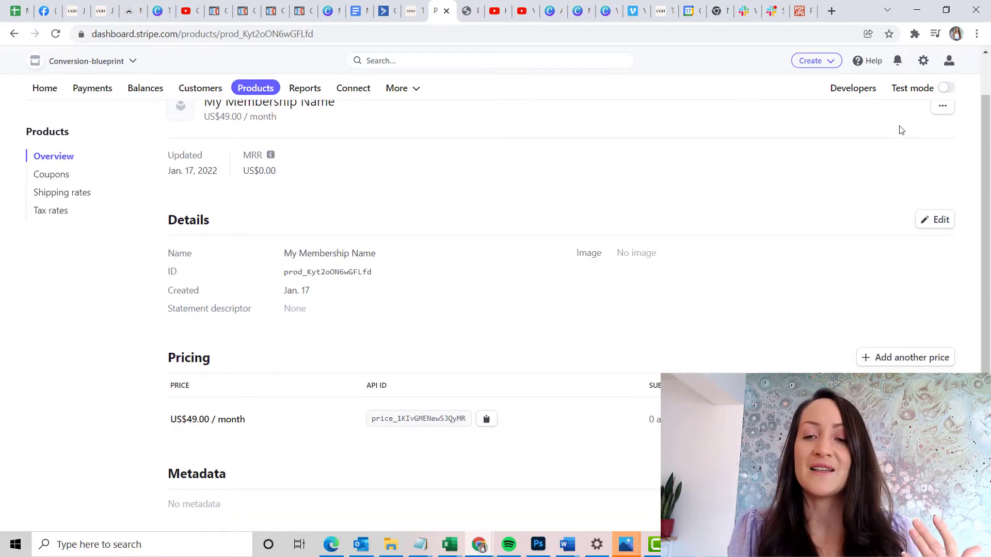
scroll(672, 226, down, 1)
scroll(646, 232, down, 2)
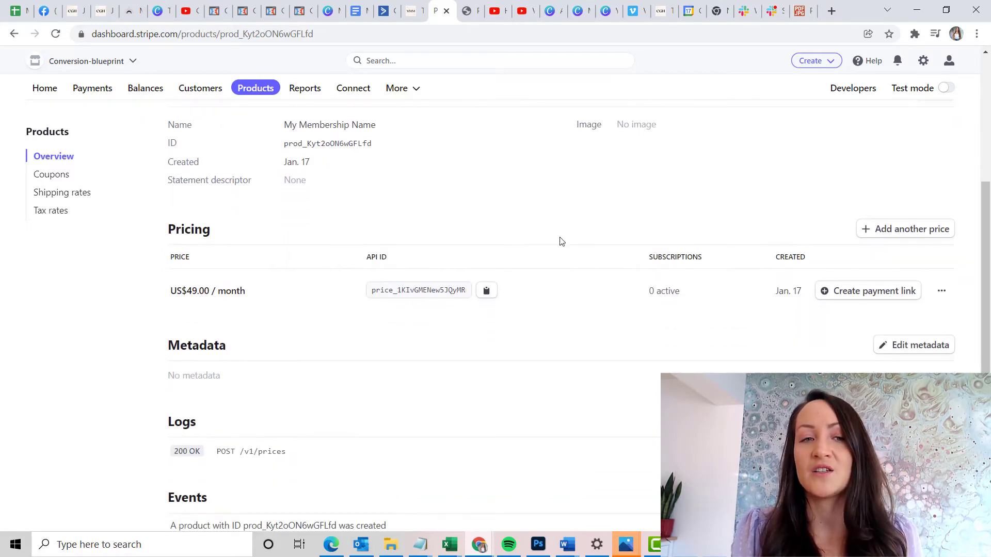
scroll(680, 310, up, 3)
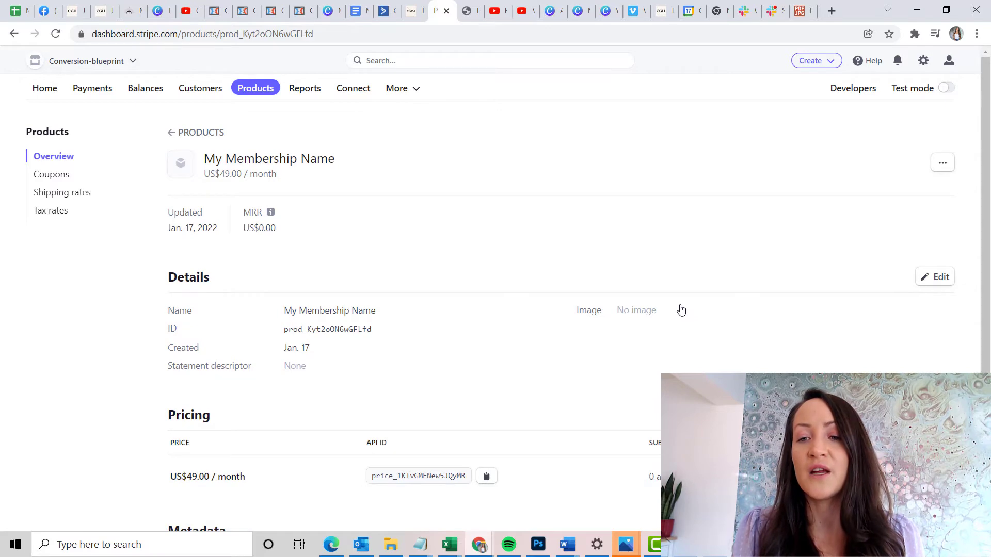
scroll(680, 309, down, 2)
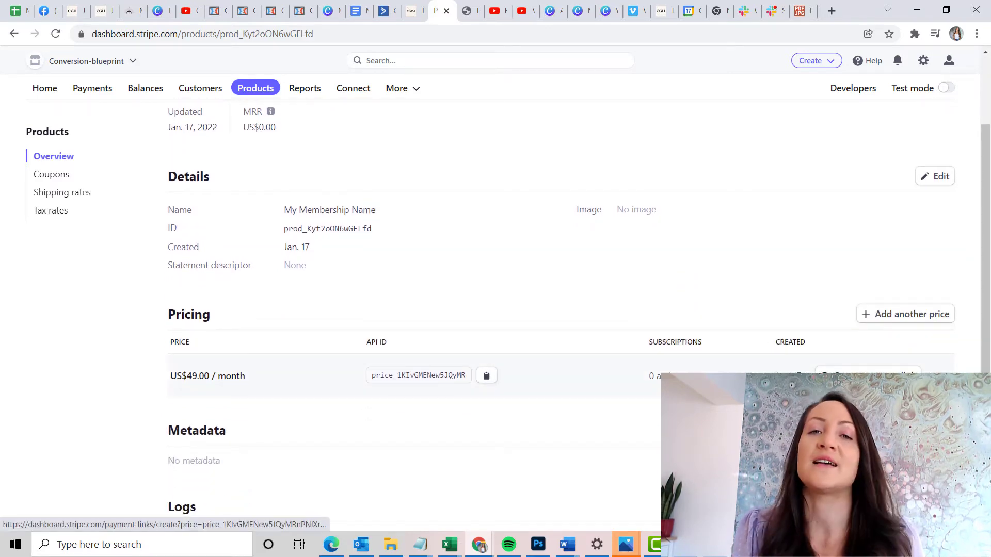
click(867, 376)
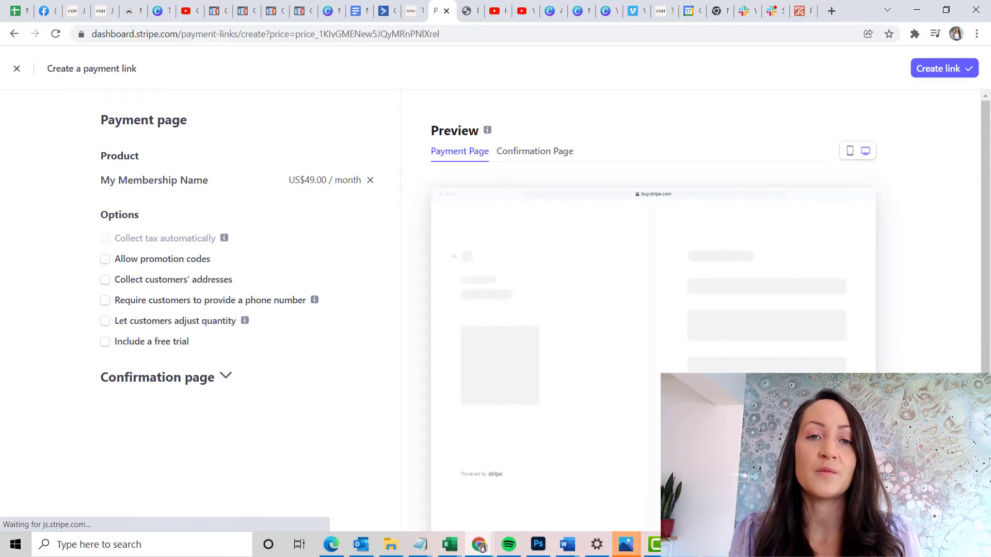
click(545, 155)
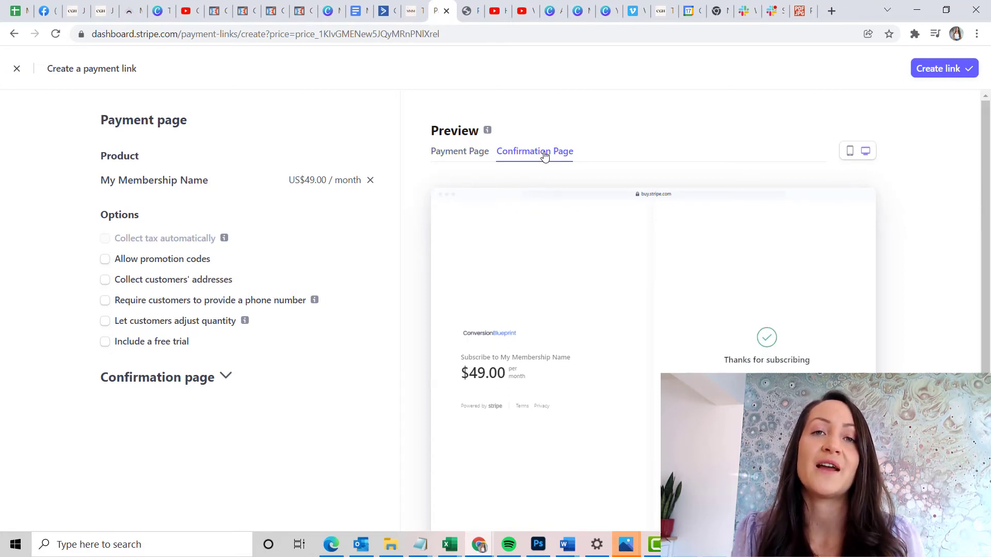
click(471, 154)
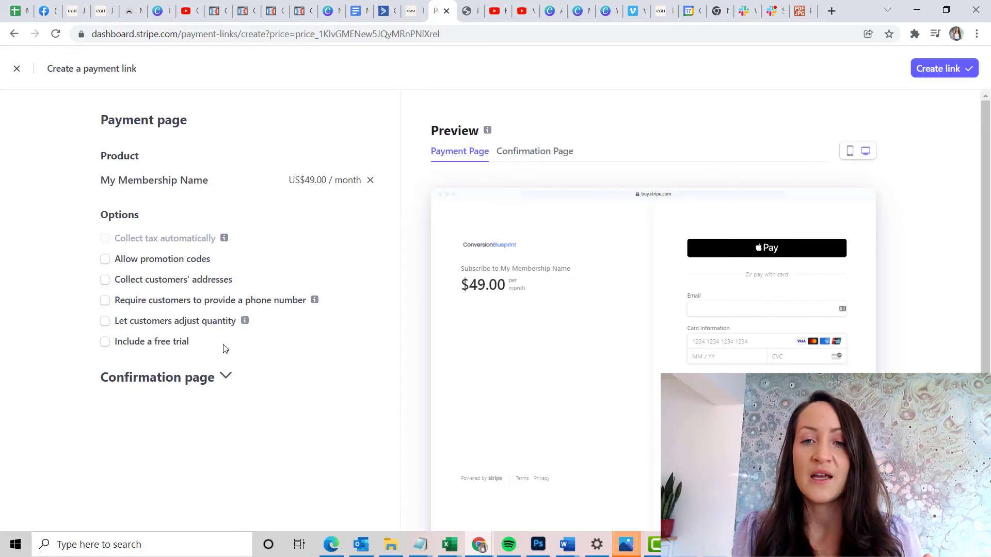
- Try out promotion codes, billing address collection and a required phone number on the payment page, and toggle customer-adjustable quantity on and off
click(105, 260)
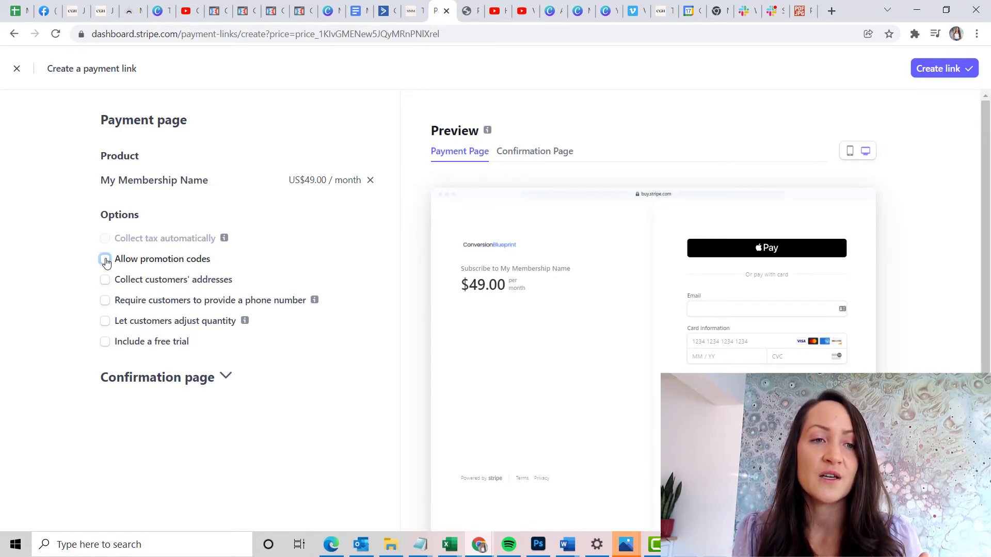
click(105, 281)
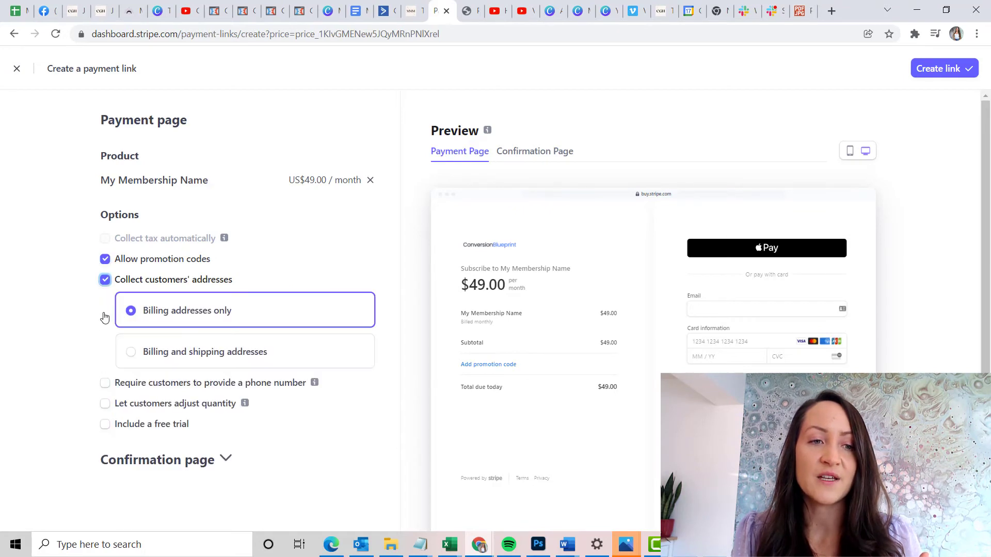
click(105, 386)
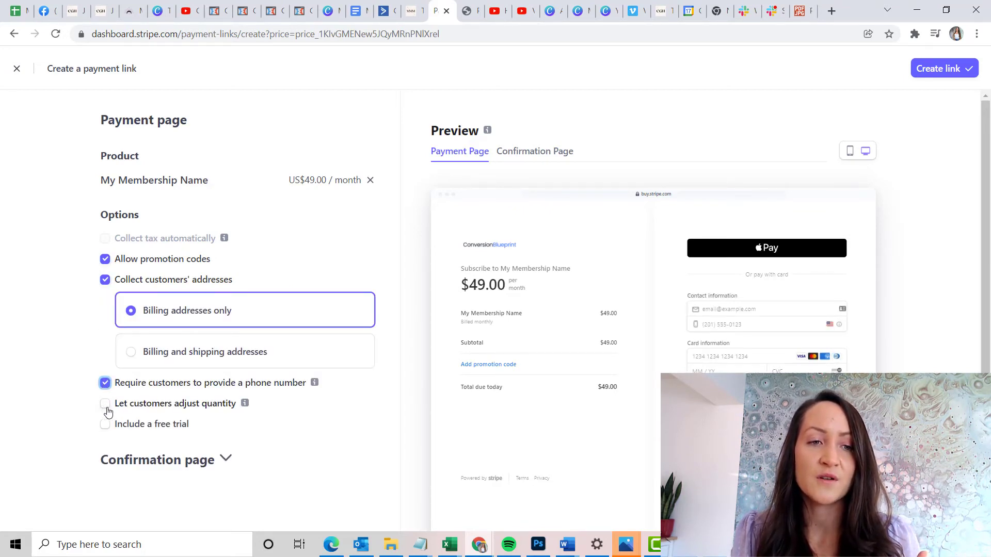
click(106, 406)
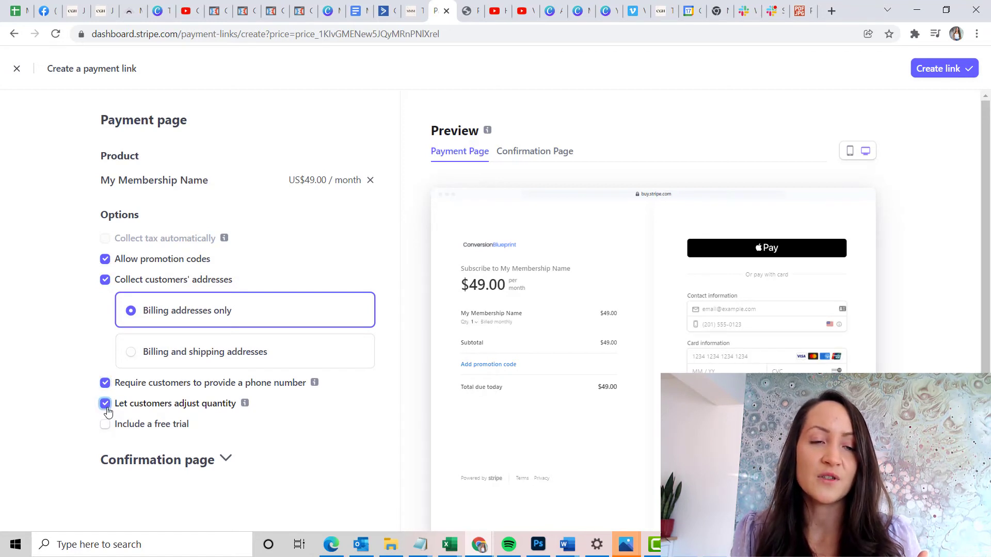
click(106, 407)
- Include a free trial of 7 days in the membership's payment link
click(106, 426)
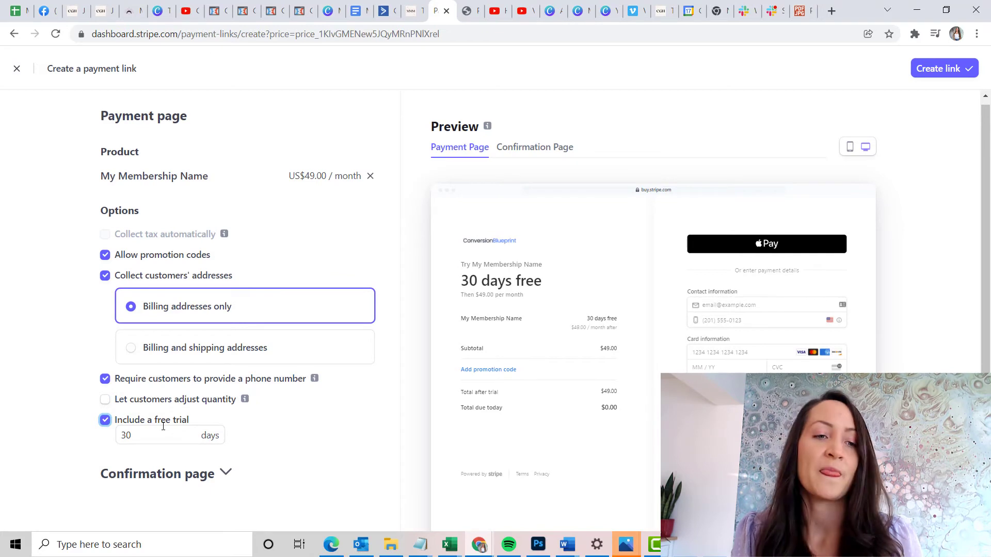
key(Tab)
text(7)
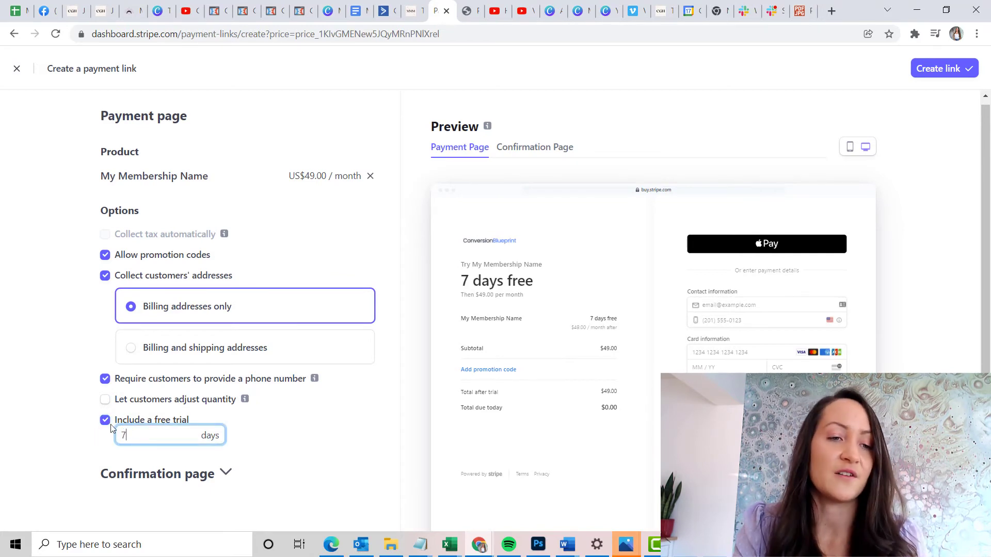
click(266, 444)
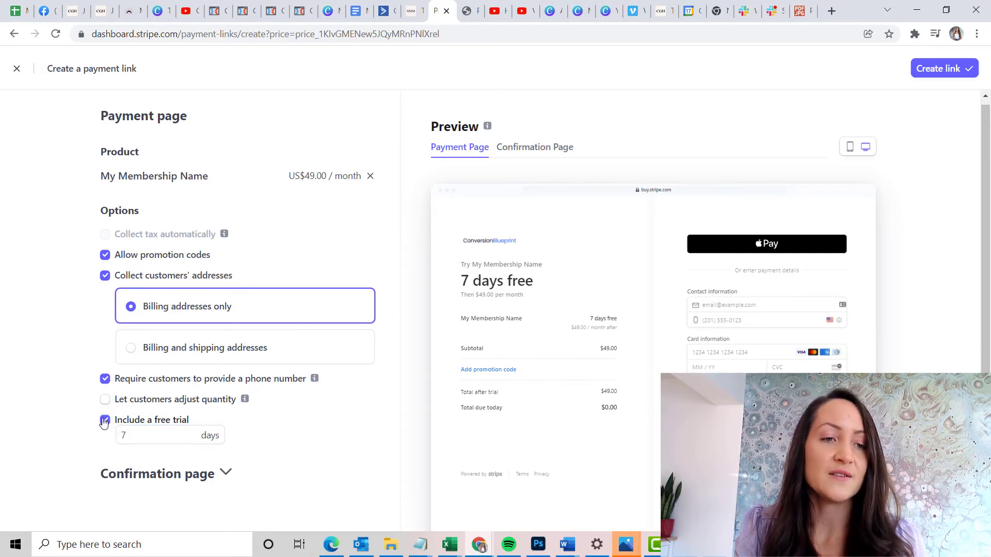
- Turn off the free trial, phone number requirement, customer address collection and promotion codes for the payment link
click(104, 419)
click(105, 378)
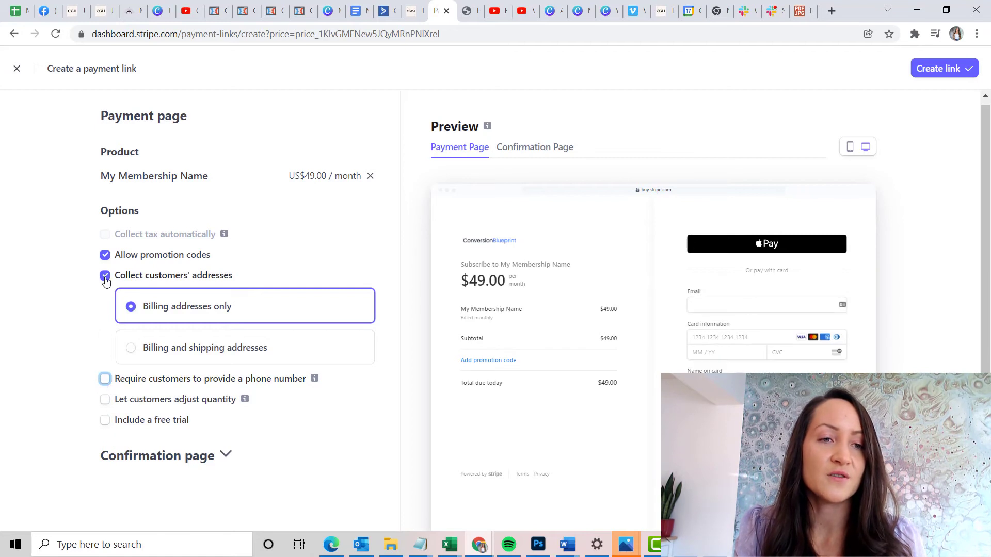
click(105, 276)
click(104, 255)
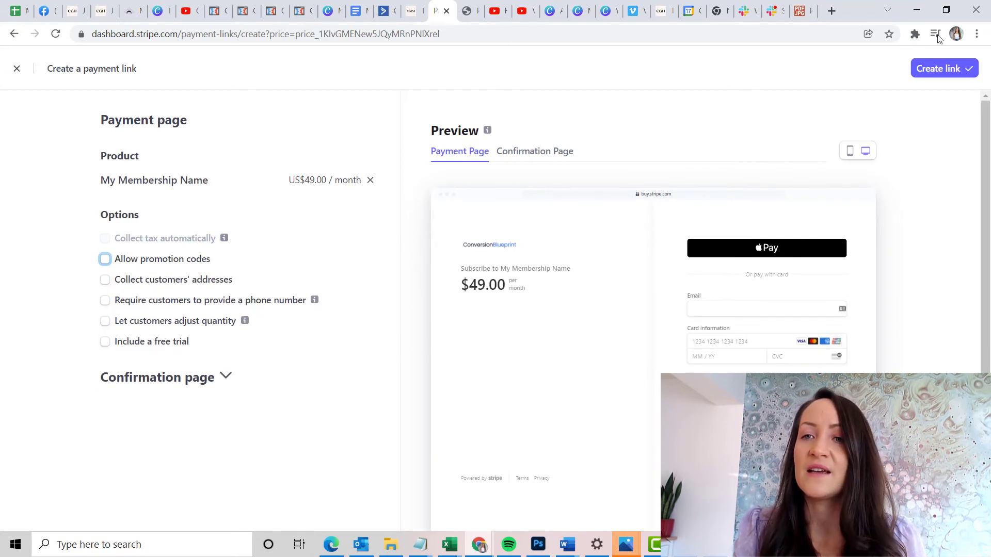
- Create the membership's payment link without any optional settings and copy its URL
click(938, 72)
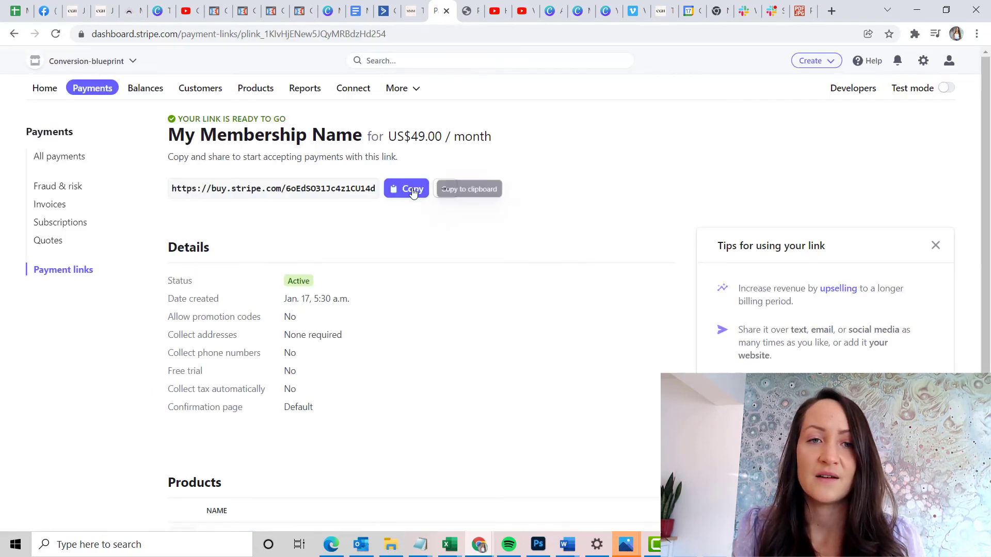
click(412, 192)
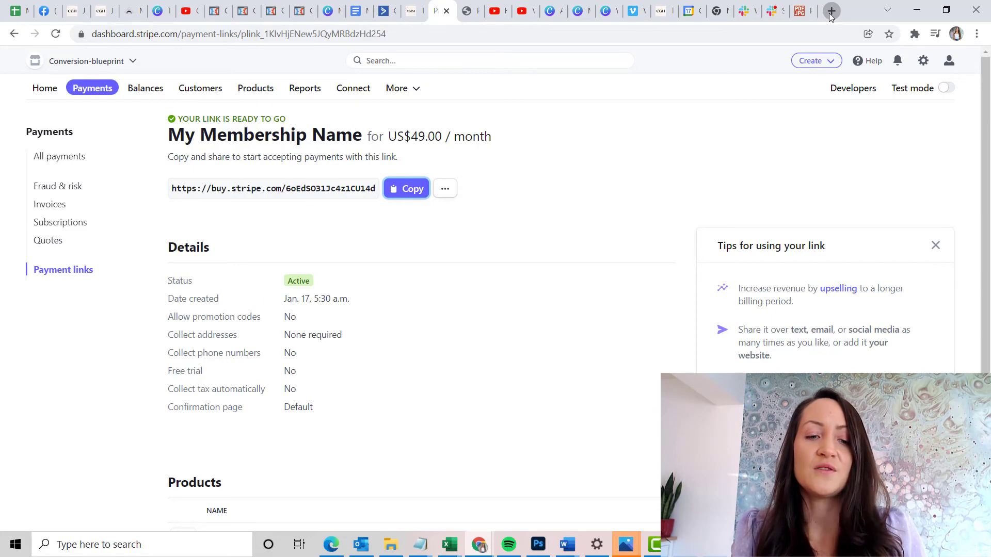
- Open the copied payment link in a new browser tab, inspect the live checkout page, and close that tab
click(831, 11)
key(ctrl+v)
key(Return)
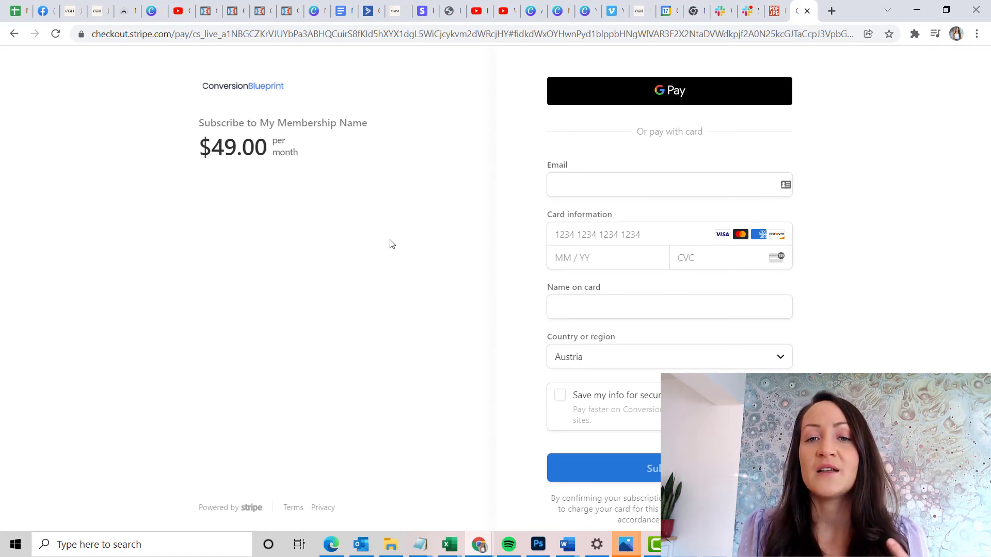
click(617, 190)
click(484, 167)
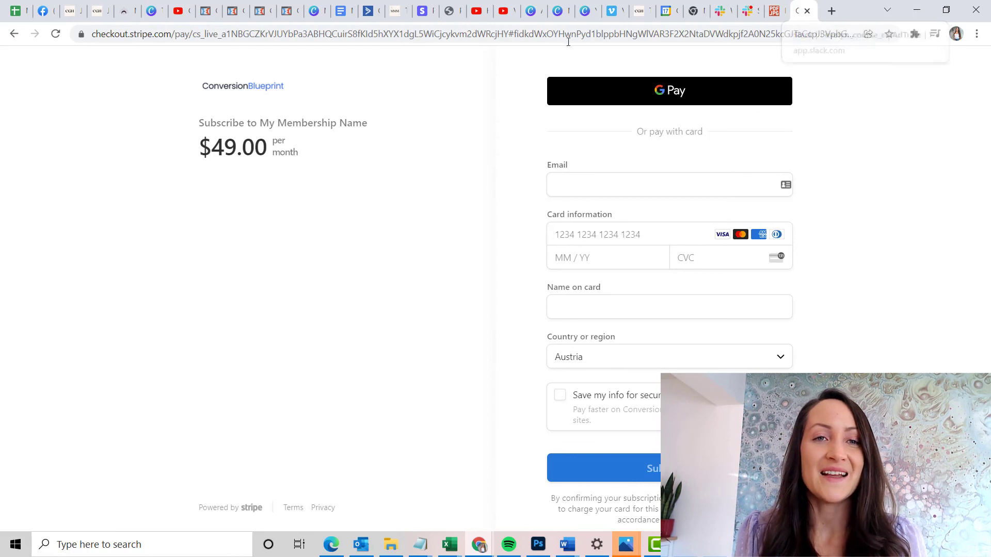
click(808, 11)
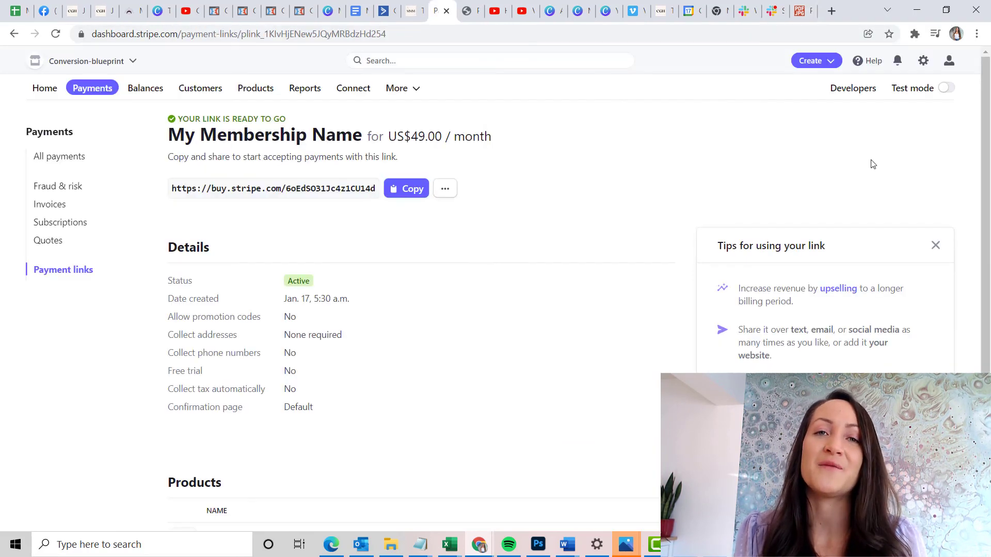